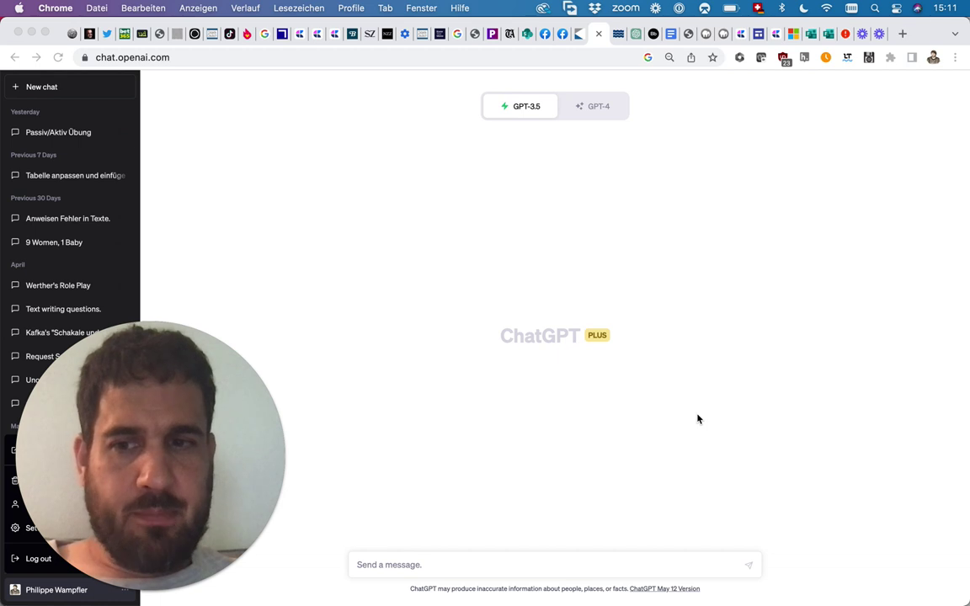
{"action": "left_click_drag", "start_coordinate": [216, 363], "coordinate": [884, 135]}
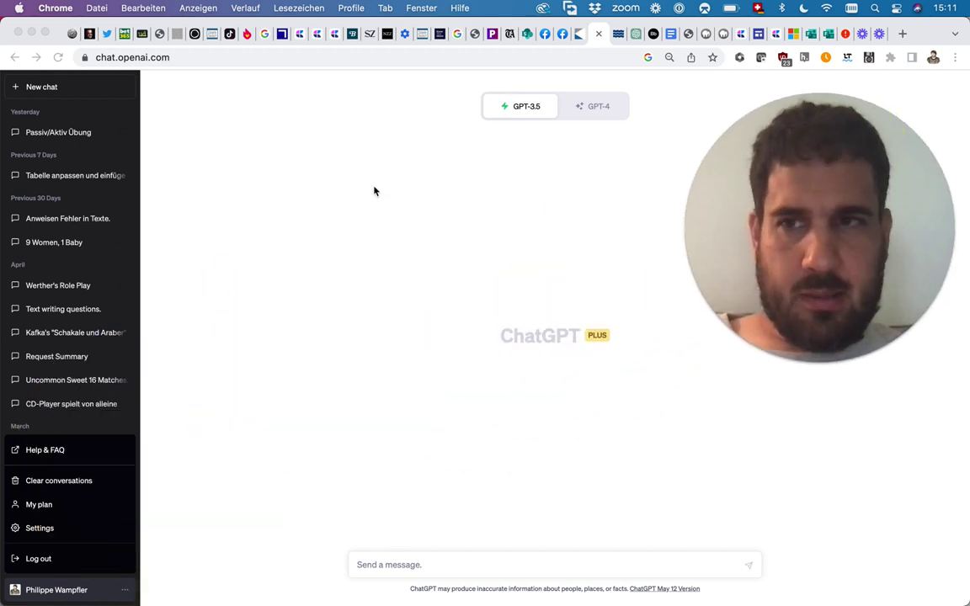
{"action": "left_click", "coordinate": [85, 593]}
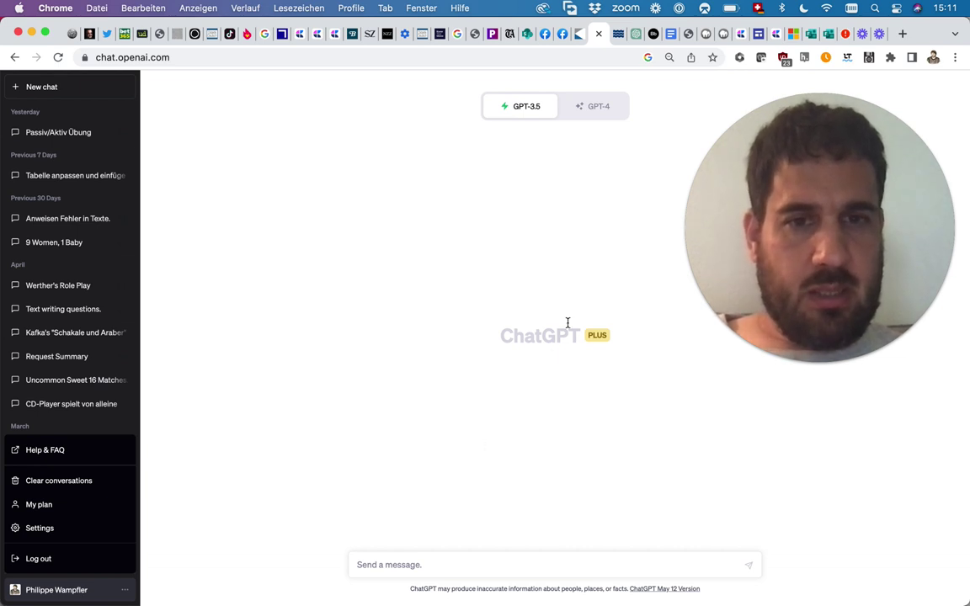
{"action": "left_click", "coordinate": [511, 340]}
{"action": "left_click_drag", "start_coordinate": [510, 340], "coordinate": [595, 335]}
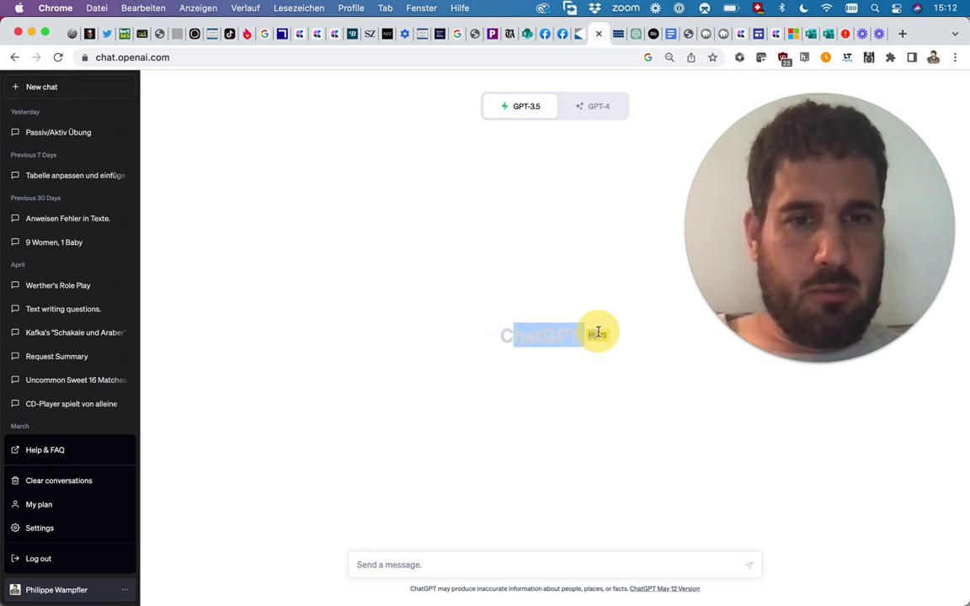
{"action": "left_click", "coordinate": [587, 279]}
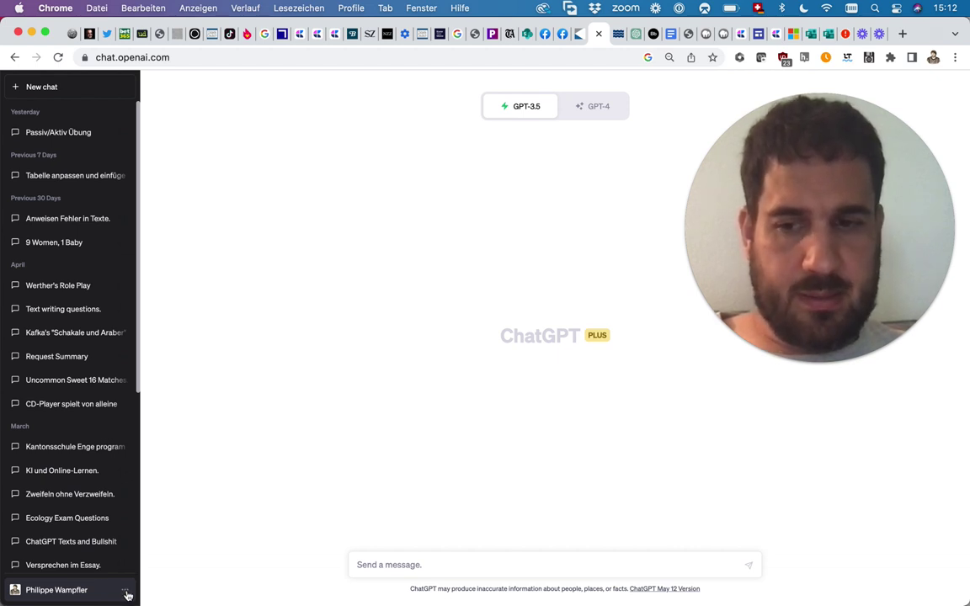
View the details of the current subscription plan and close them.
{"action": "left_click", "coordinate": [127, 594]}
{"action": "left_click", "coordinate": [128, 595]}
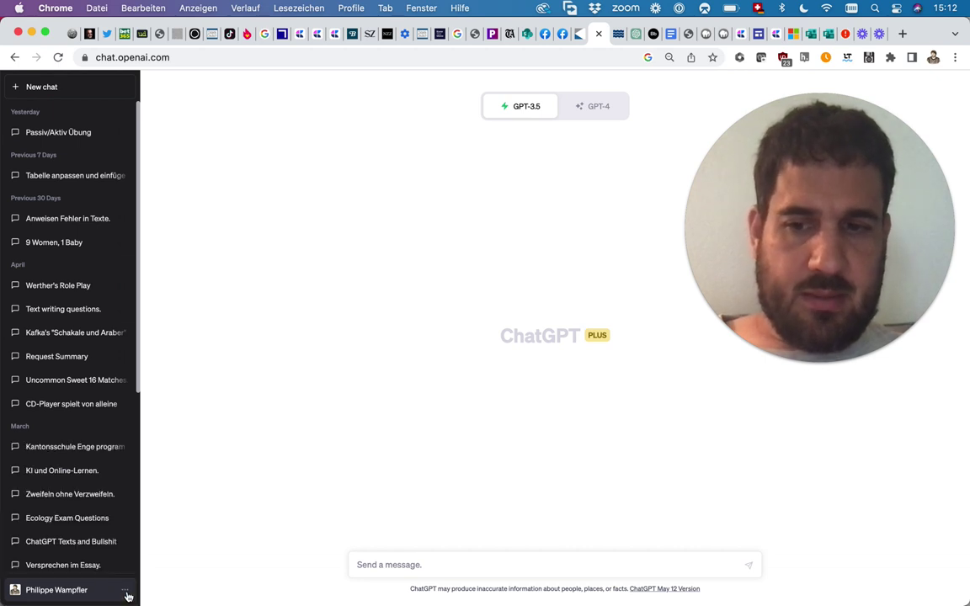
{"action": "left_click", "coordinate": [127, 595]}
{"action": "left_click", "coordinate": [127, 594]}
{"action": "left_click", "coordinate": [127, 594]}
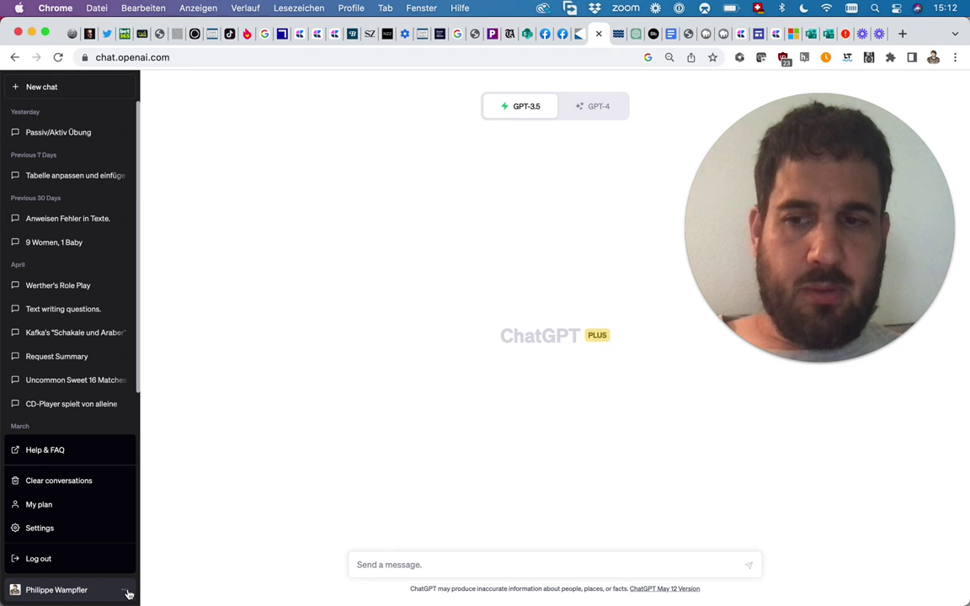
{"action": "left_click", "coordinate": [39, 505]}
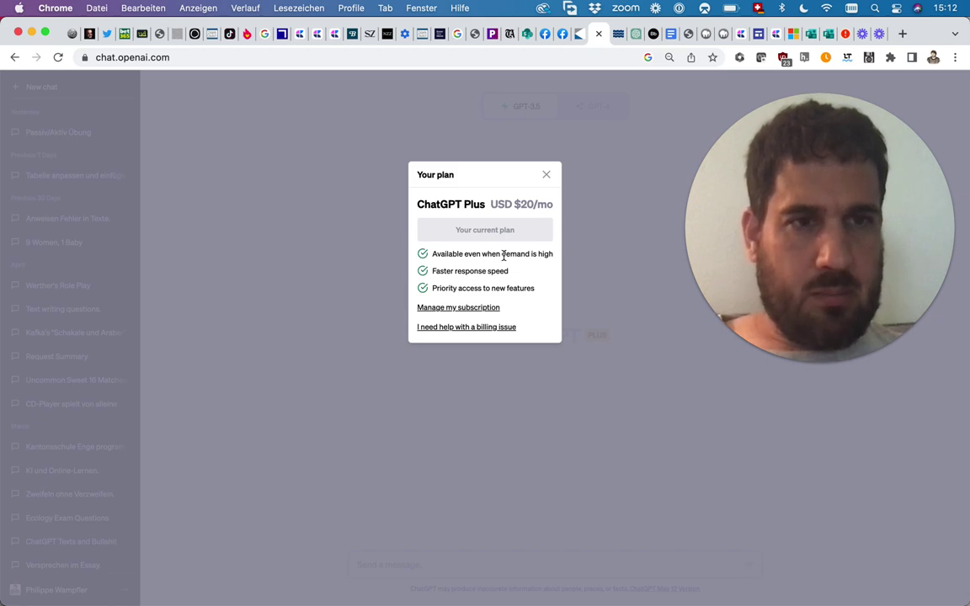
{"action": "left_click", "coordinate": [546, 175]}
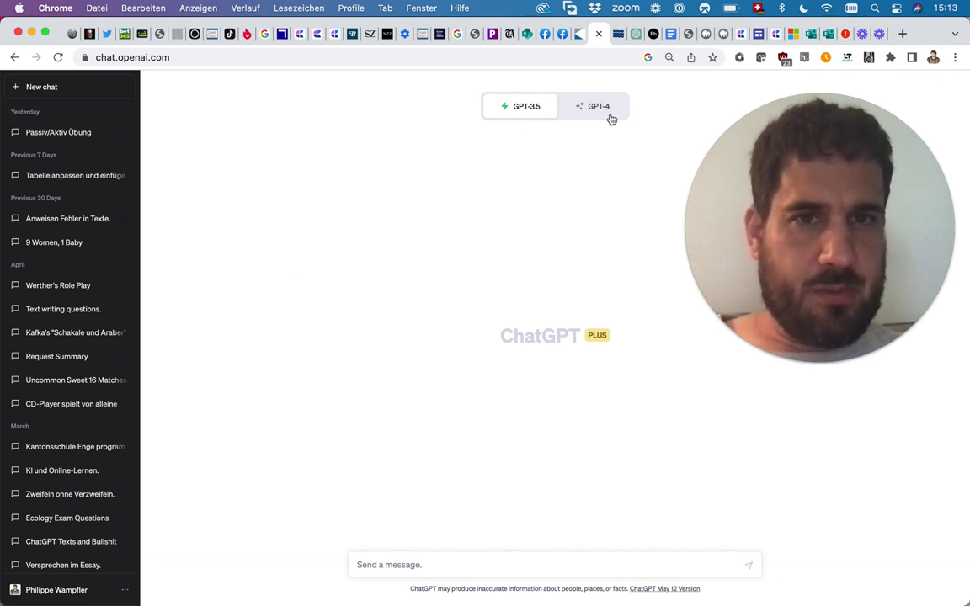
Switch the chat model to GPT-4, reload the page and show the GPT-4 mode options.
{"action": "mouse_move", "coordinate": [611, 115]}
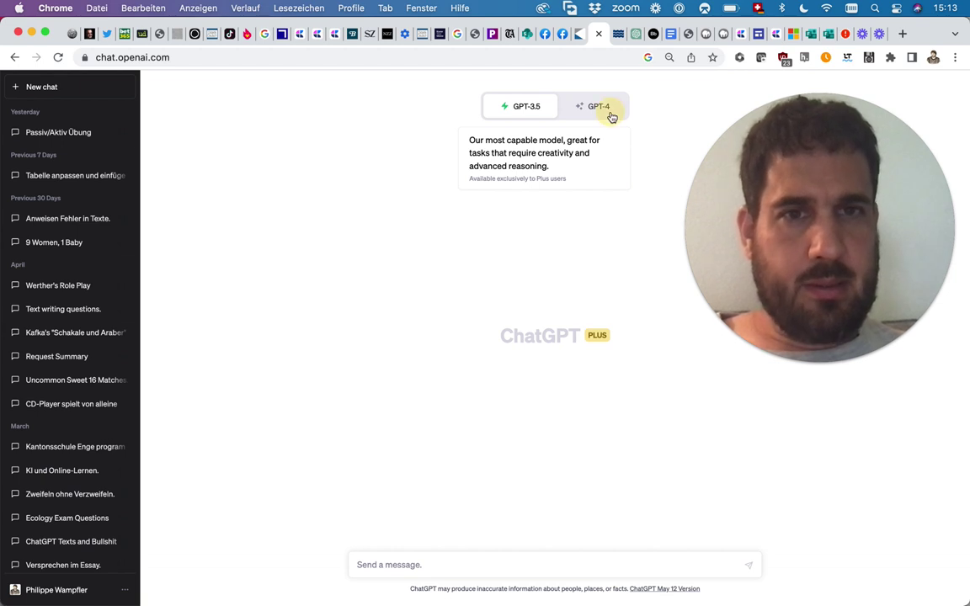
{"action": "left_click", "coordinate": [610, 115]}
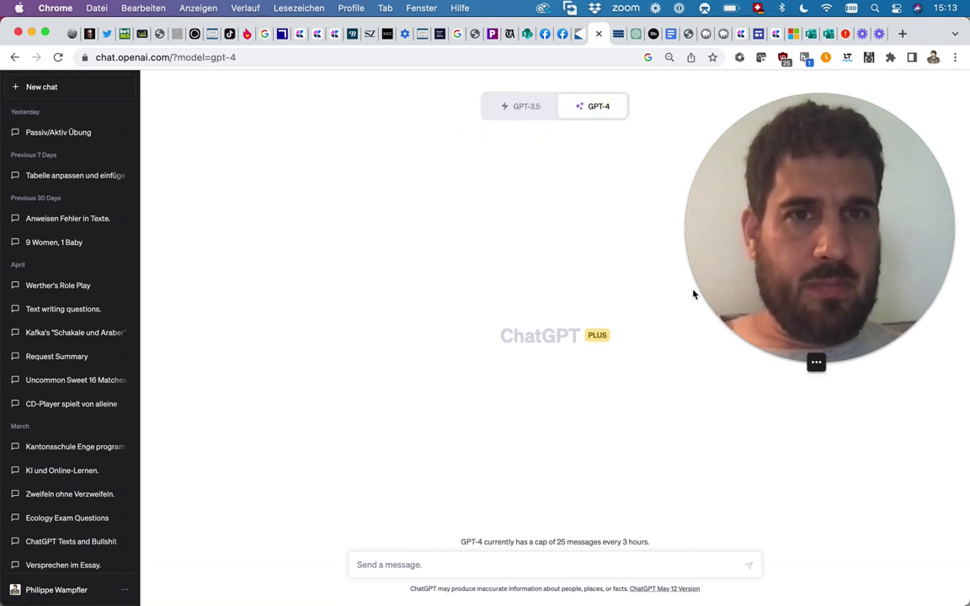
{"action": "left_click", "coordinate": [595, 107]}
{"action": "left_click", "coordinate": [598, 108]}
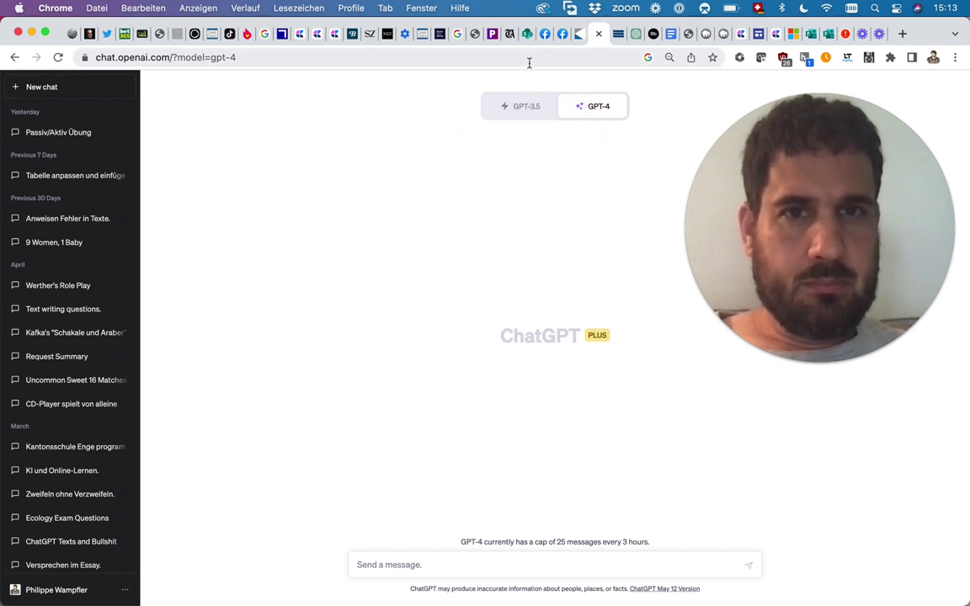
{"action": "key", "text": "super+r"}
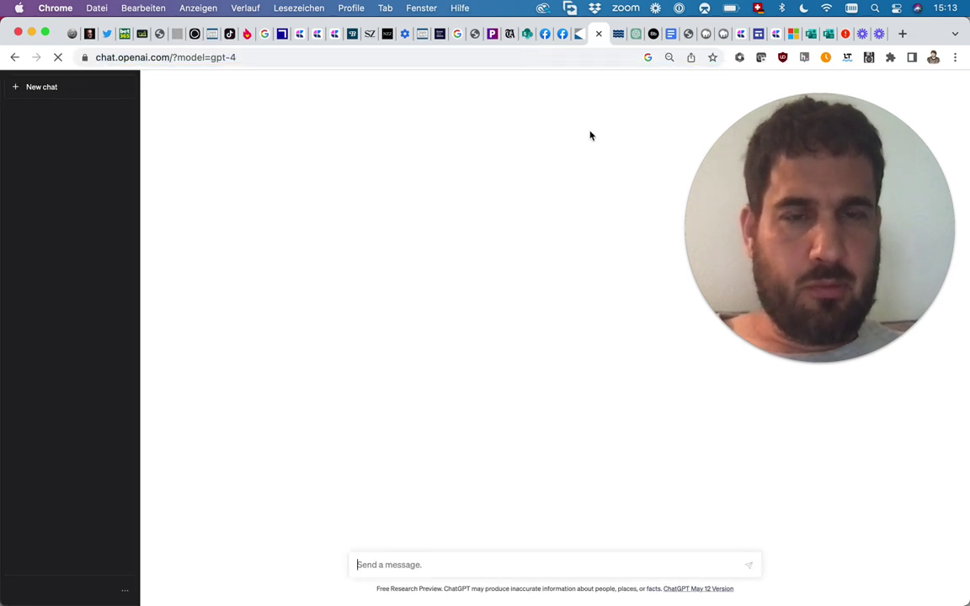
{"action": "mouse_move", "coordinate": [600, 113]}
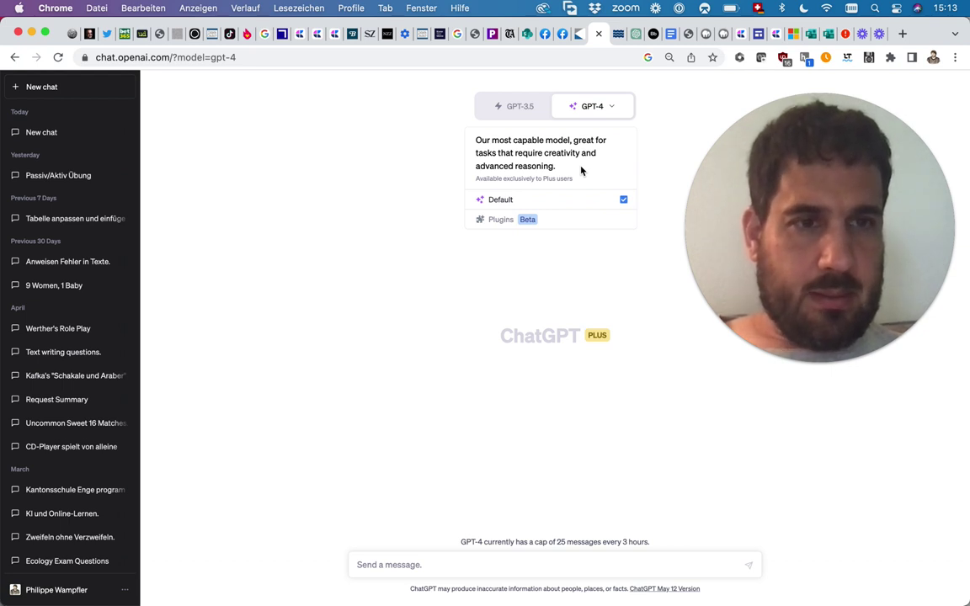
Turn the Plugins beta feature off and back on in the settings, and close them.
{"action": "left_click", "coordinate": [127, 596]}
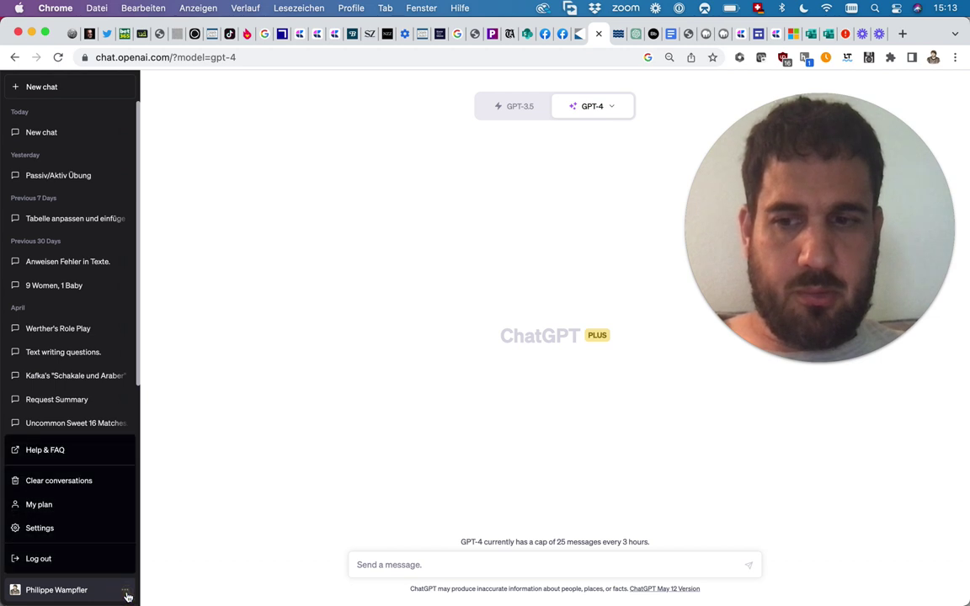
{"action": "left_click", "coordinate": [48, 535]}
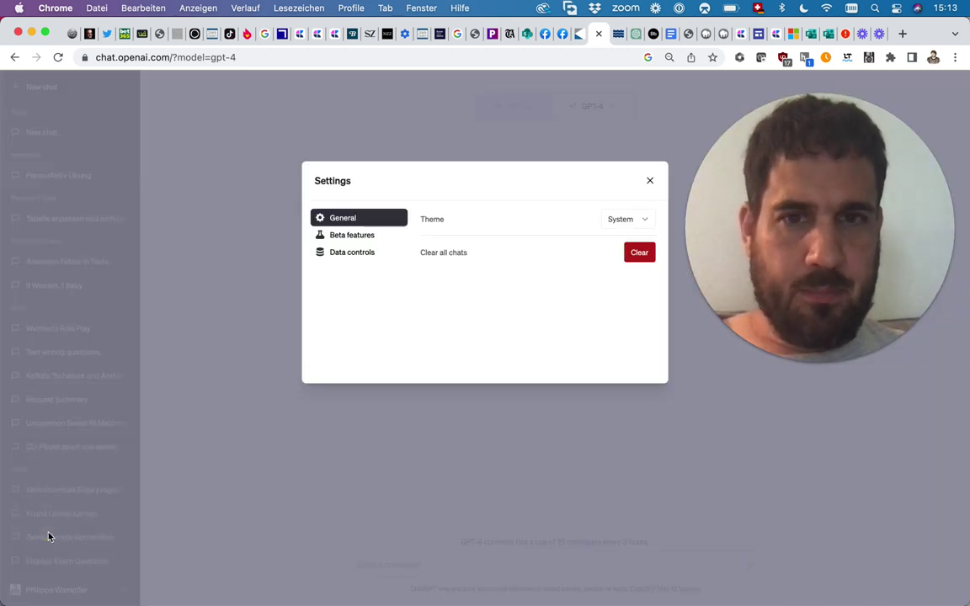
{"action": "left_click", "coordinate": [366, 240]}
{"action": "left_click", "coordinate": [644, 253]}
{"action": "left_click", "coordinate": [644, 253]}
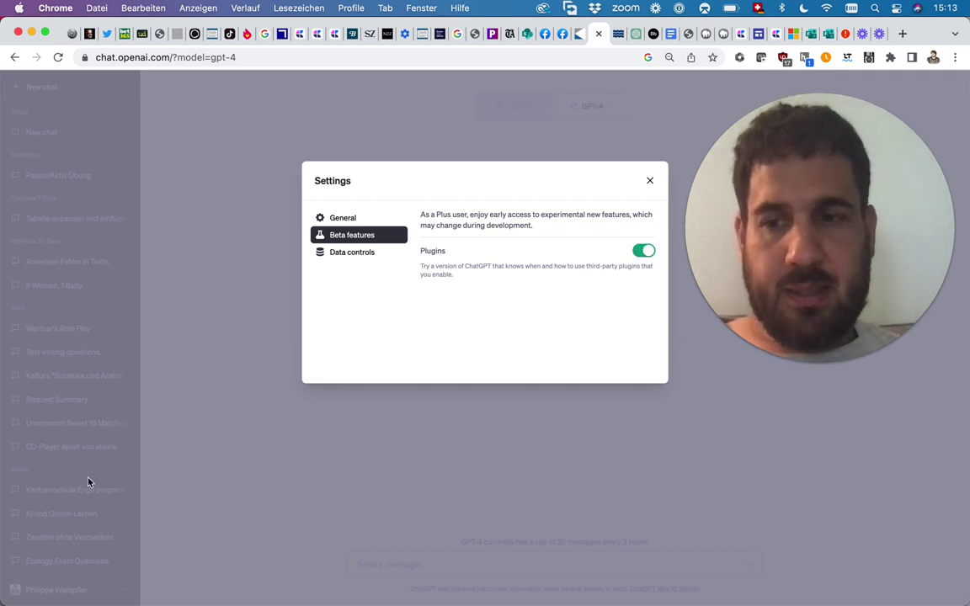
{"action": "left_click", "coordinate": [649, 181]}
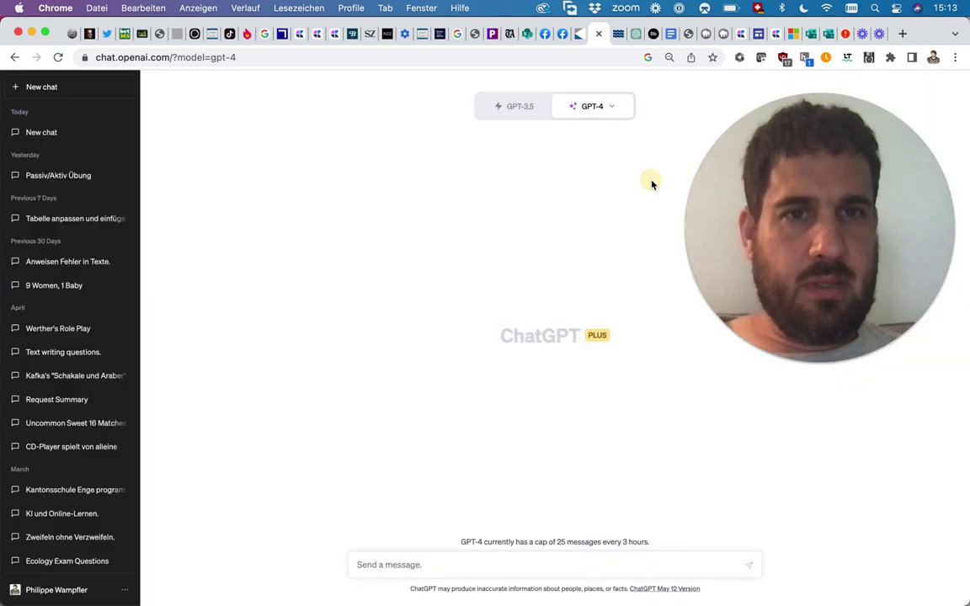
{"action": "left_click", "coordinate": [605, 218]}
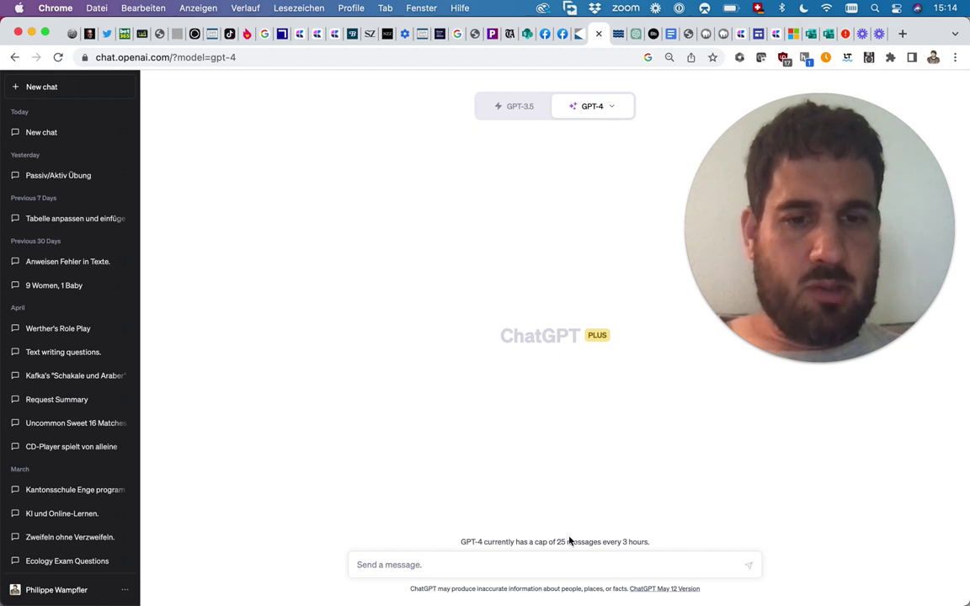
Enter "asdf" as an unsent draft message and switch GPT-4 to Plugins mode.
{"action": "mouse_move", "coordinate": [554, 148]}
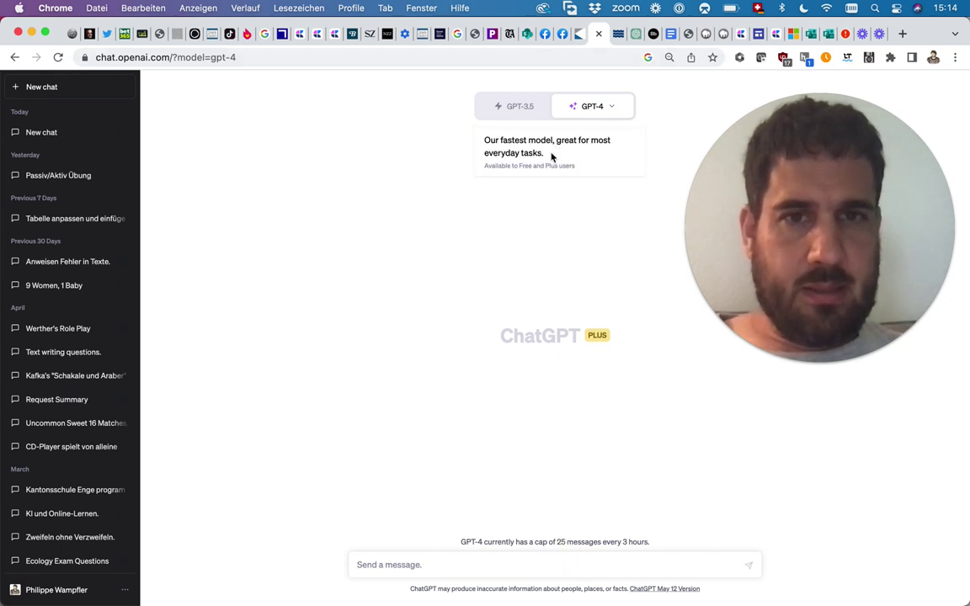
{"action": "left_click", "coordinate": [487, 572]}
{"action": "type", "text": "asdf"}
{"action": "mouse_move", "coordinate": [551, 152]}
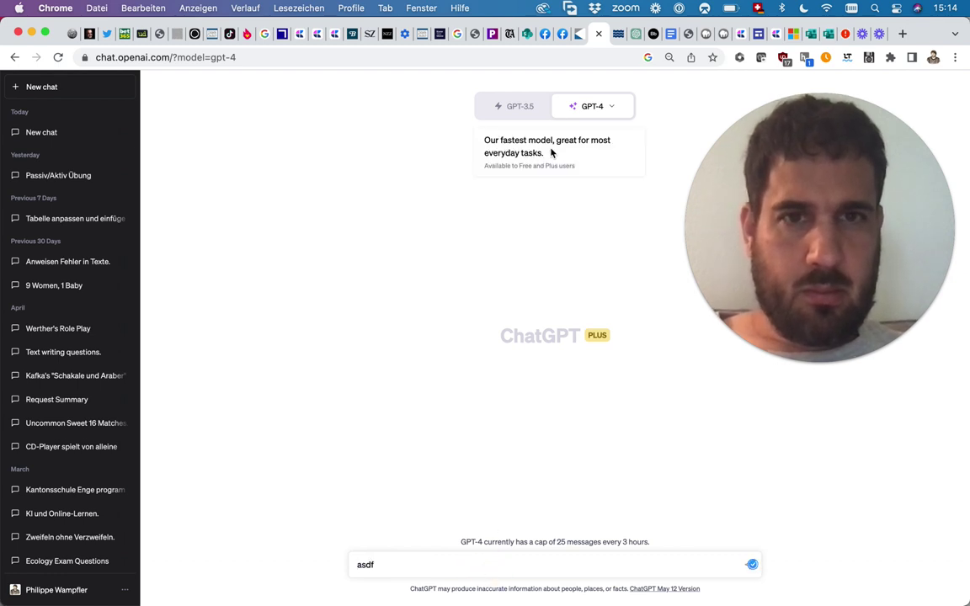
{"action": "mouse_move", "coordinate": [598, 102]}
{"action": "left_click", "coordinate": [589, 216]}
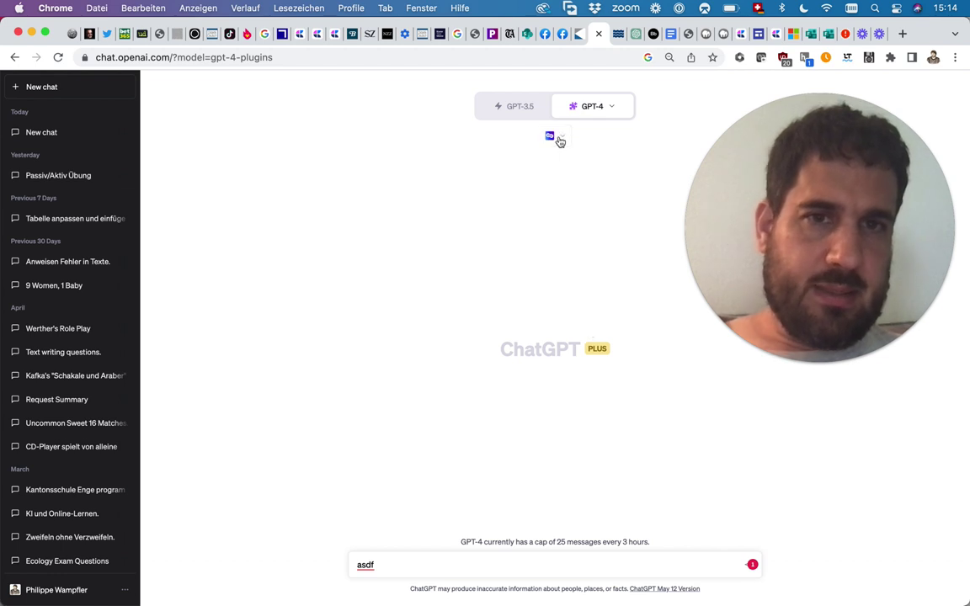
Browse the new and most popular plugins in the plugin store, and close the store.
{"action": "left_click", "coordinate": [563, 140]}
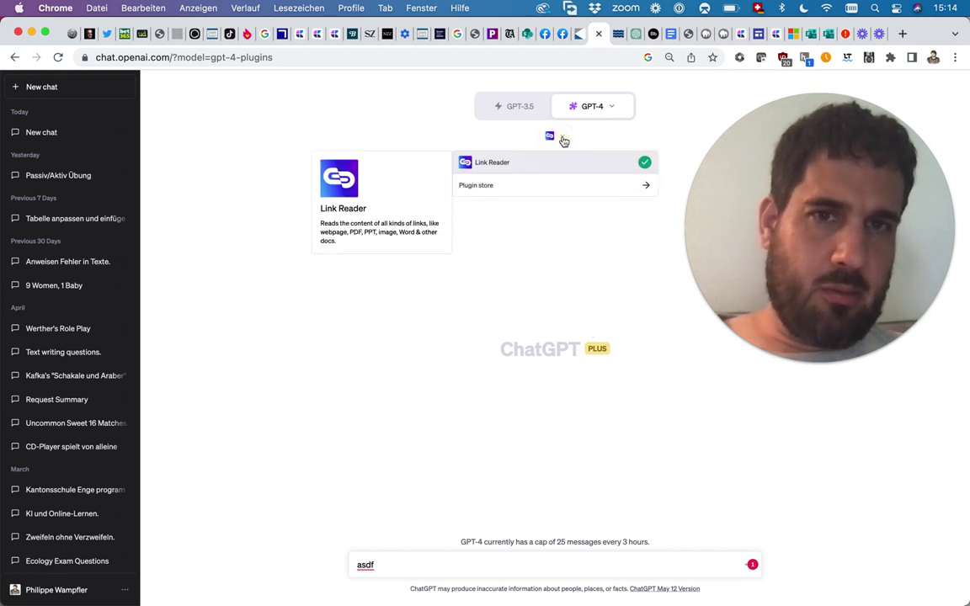
{"action": "left_click", "coordinate": [570, 187]}
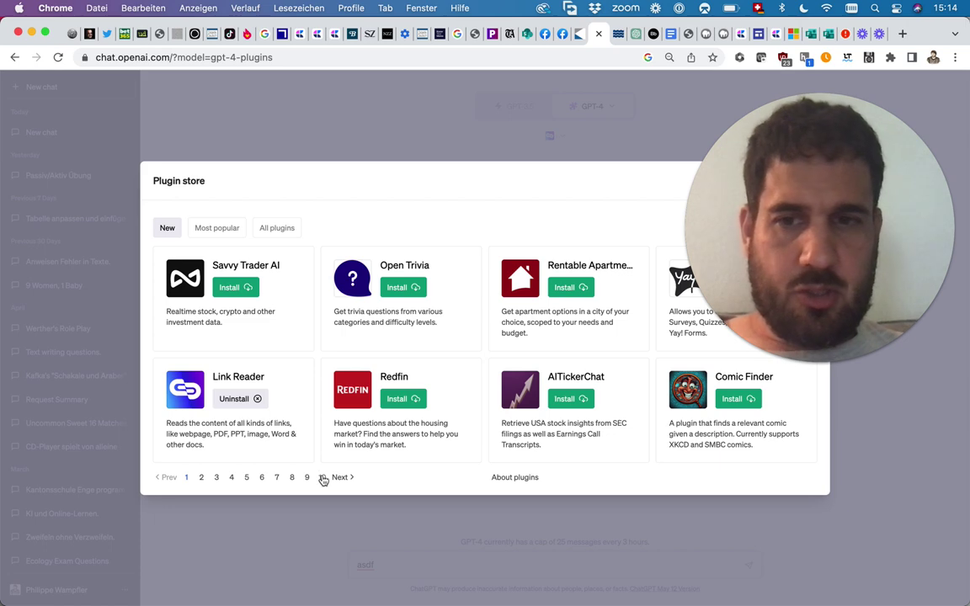
{"action": "left_click", "coordinate": [221, 230]}
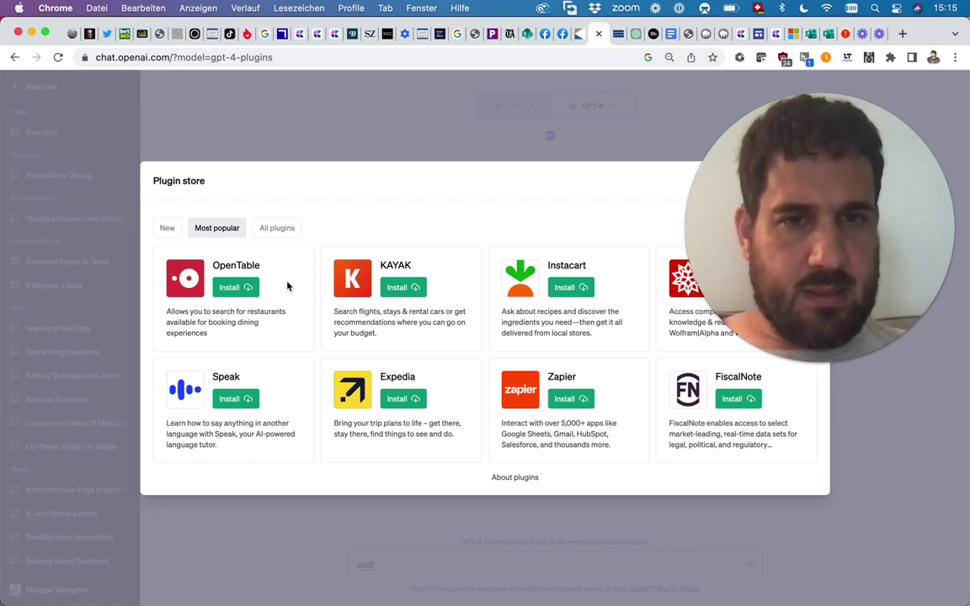
{"action": "left_click", "coordinate": [167, 229]}
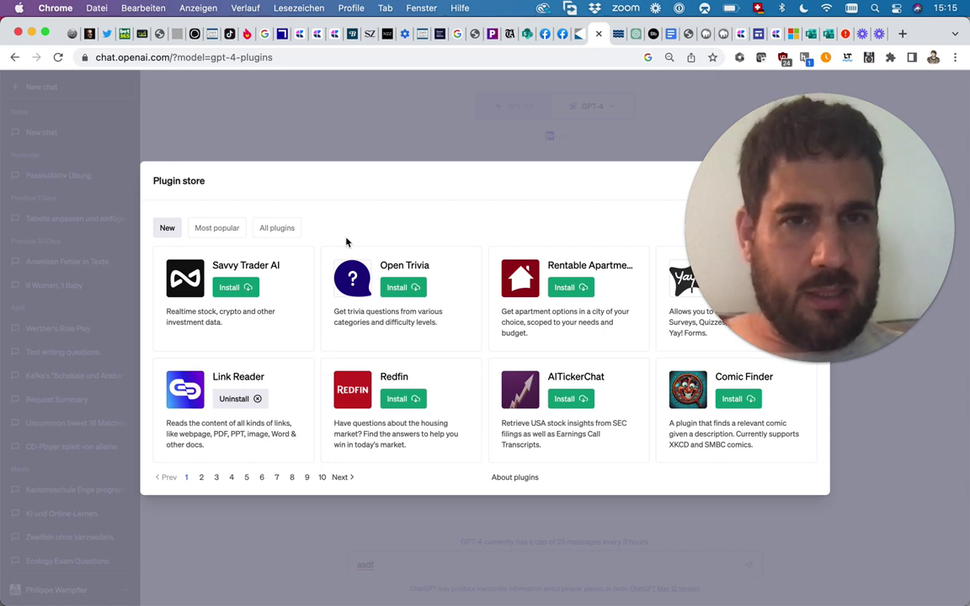
{"action": "key", "text": "Escape"}
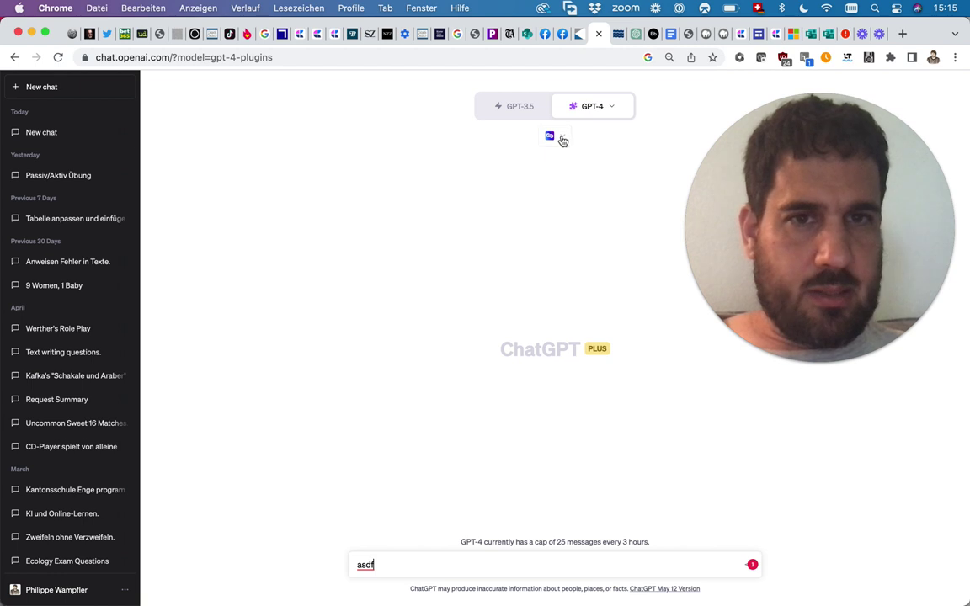
Clear the "asdf" draft from the message field.
{"action": "double_click", "coordinate": [548, 569]}
{"action": "key", "text": "BackSpace"}
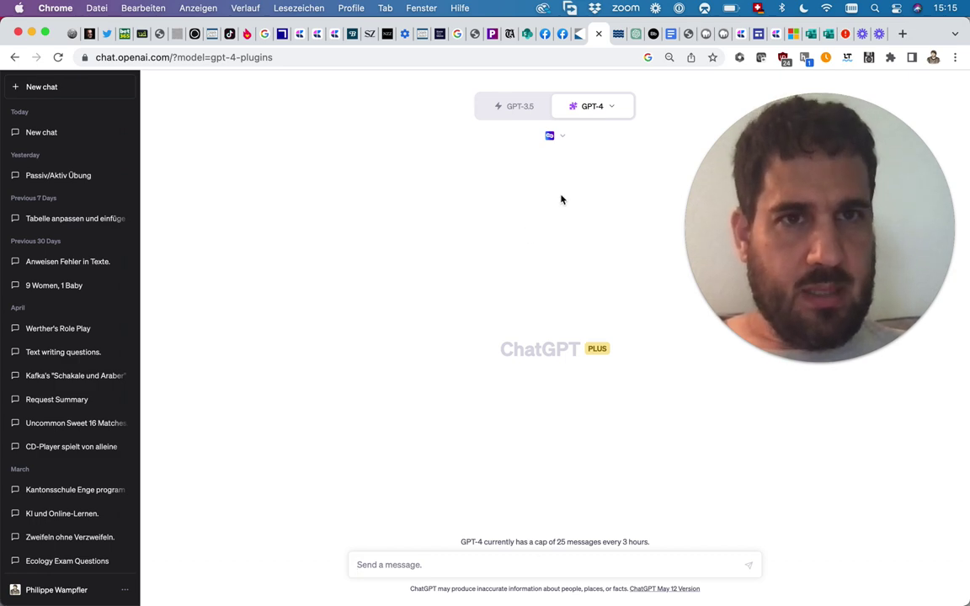
Switch to the open PDF bks-2023-sotomo-studie-neutralitaet-mittelschulen.pdf and skim it from the cover to page 5.
{"action": "left_click", "coordinate": [617, 33]}
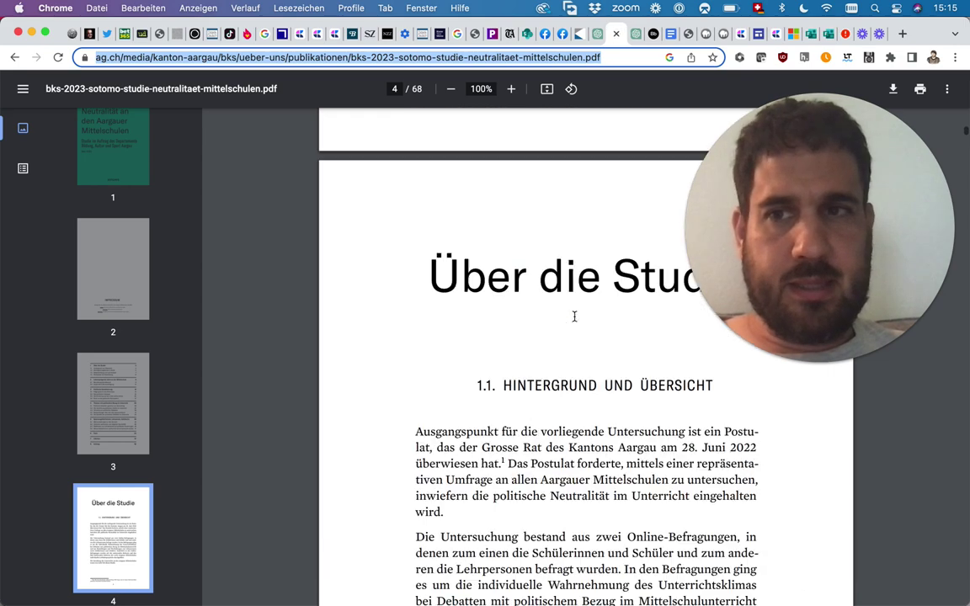
{"action": "scroll", "coordinate": [573, 315], "scroll_direction": "up", "scroll_amount": 20}
{"action": "scroll", "coordinate": [573, 316], "scroll_direction": "down", "scroll_amount": 3}
{"action": "scroll", "coordinate": [573, 315], "scroll_direction": "down", "scroll_amount": 10}
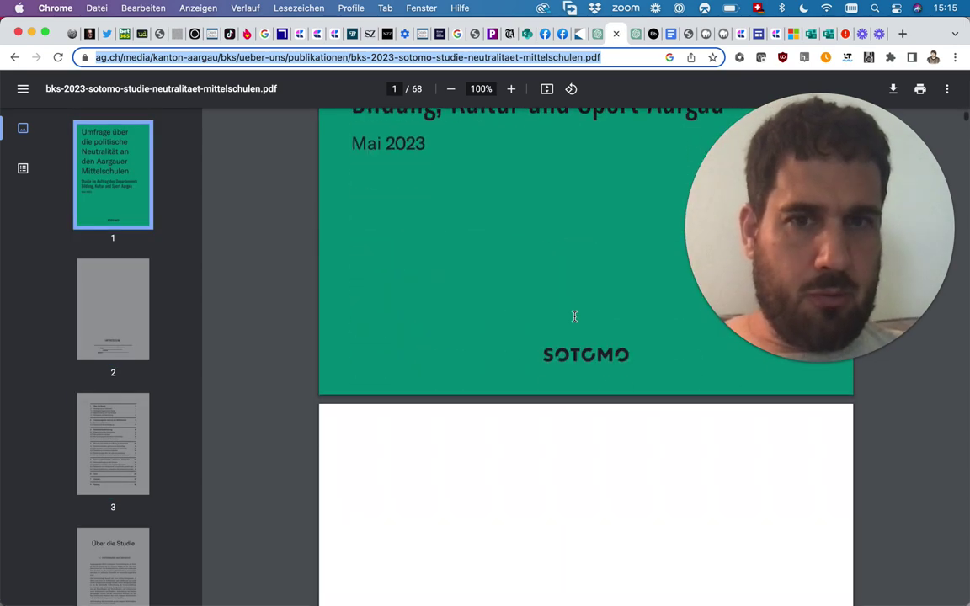
{"action": "left_click", "coordinate": [419, 95]}
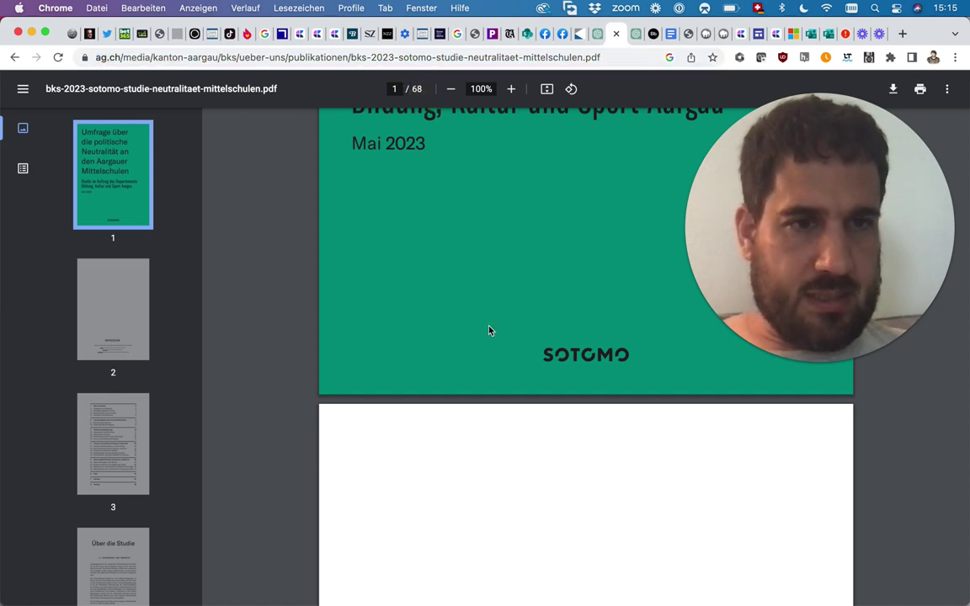
{"action": "scroll", "coordinate": [489, 330], "scroll_direction": "down", "scroll_amount": 4}
{"action": "scroll", "coordinate": [489, 331], "scroll_direction": "down", "scroll_amount": 20}
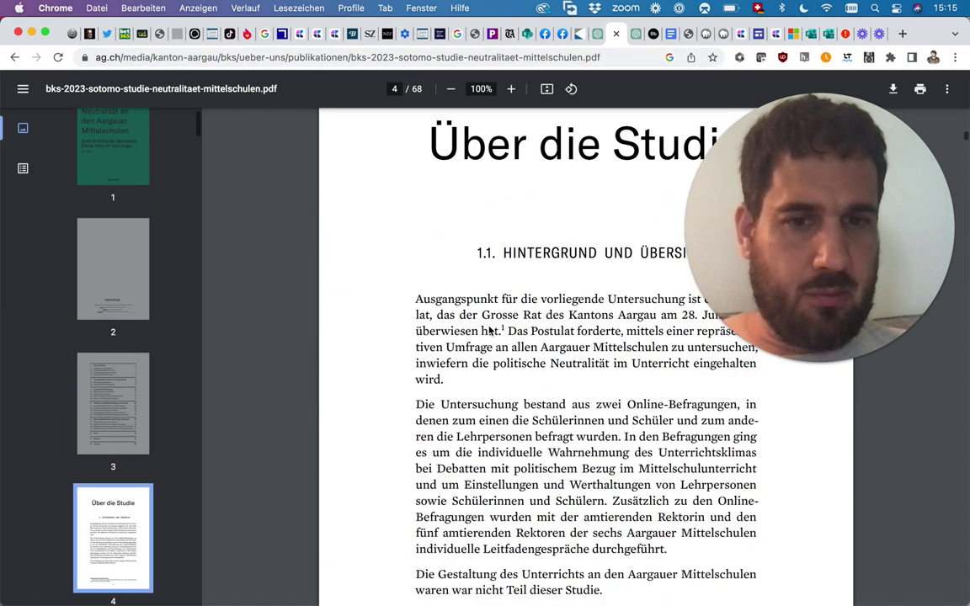
{"action": "scroll", "coordinate": [489, 331], "scroll_direction": "down", "scroll_amount": 3}
{"action": "scroll", "coordinate": [489, 330], "scroll_direction": "up", "scroll_amount": 1}
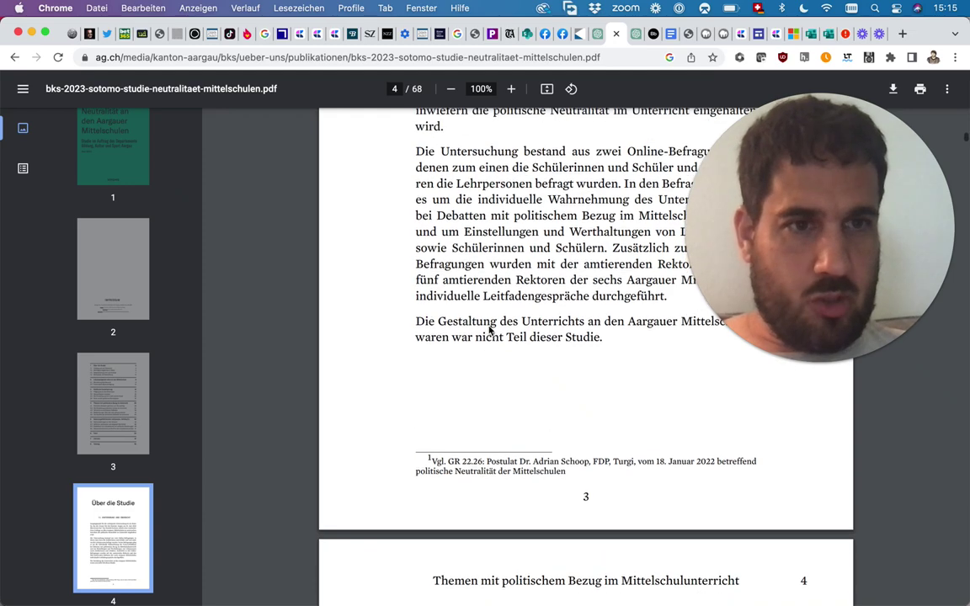
{"action": "scroll", "coordinate": [489, 331], "scroll_direction": "up", "scroll_amount": 3}
{"action": "scroll", "coordinate": [489, 330], "scroll_direction": "down", "scroll_amount": 15}
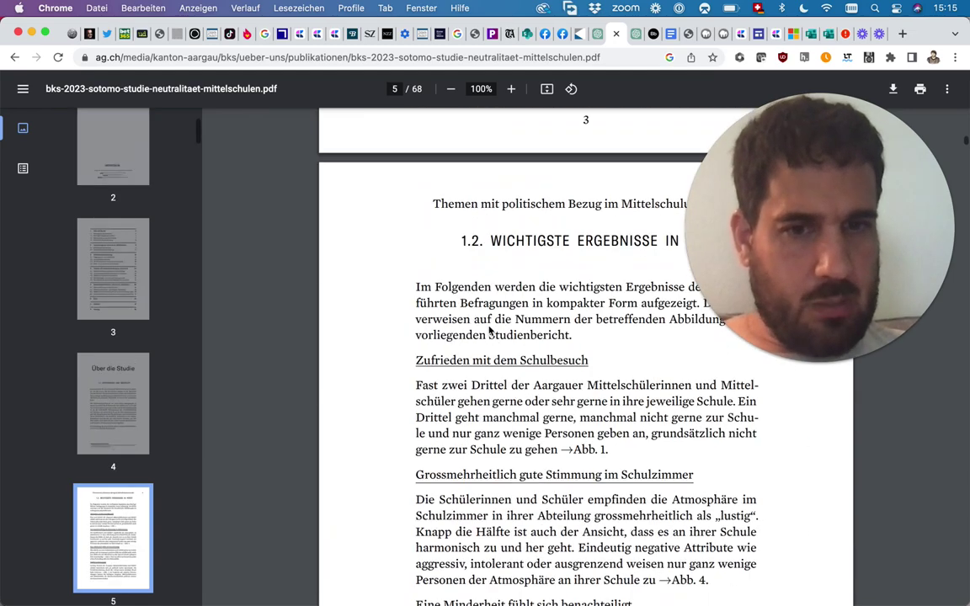
Copy the full web address of the neutrality study PDF.
{"action": "left_click", "coordinate": [454, 57]}
{"action": "key", "text": "super+c"}
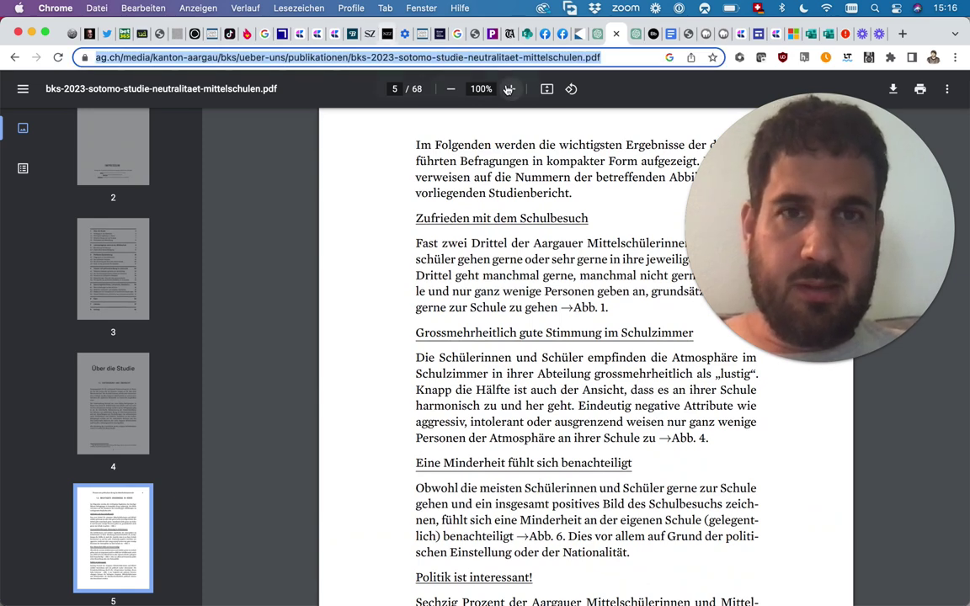
{"action": "left_click", "coordinate": [617, 57]}
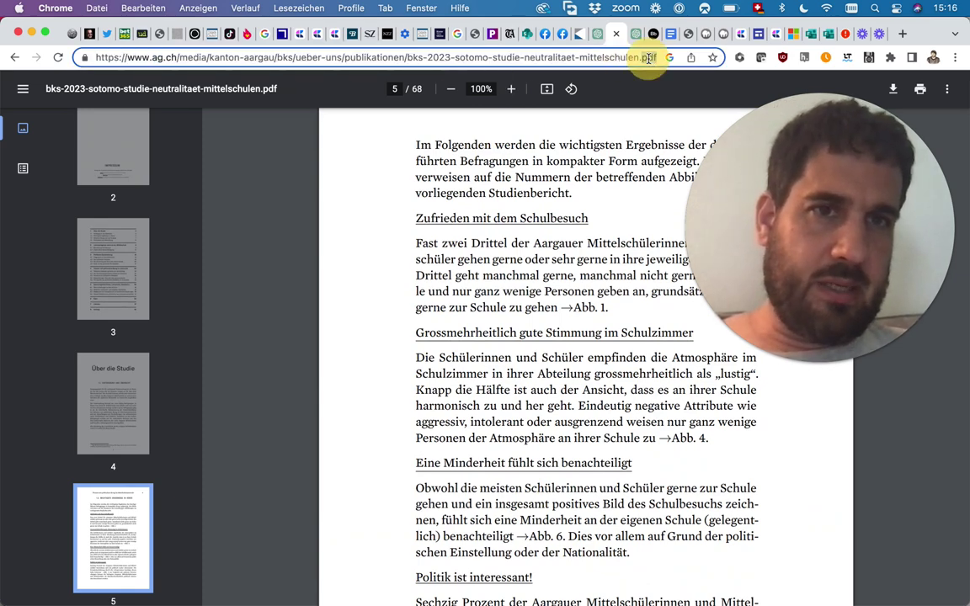
Switch to the ChatGPT chat and send "Fasse bitte die folgende Studie mit 10 Aussagen zusammen." followed by the copied PDF address.
{"action": "double_click", "coordinate": [648, 57]}
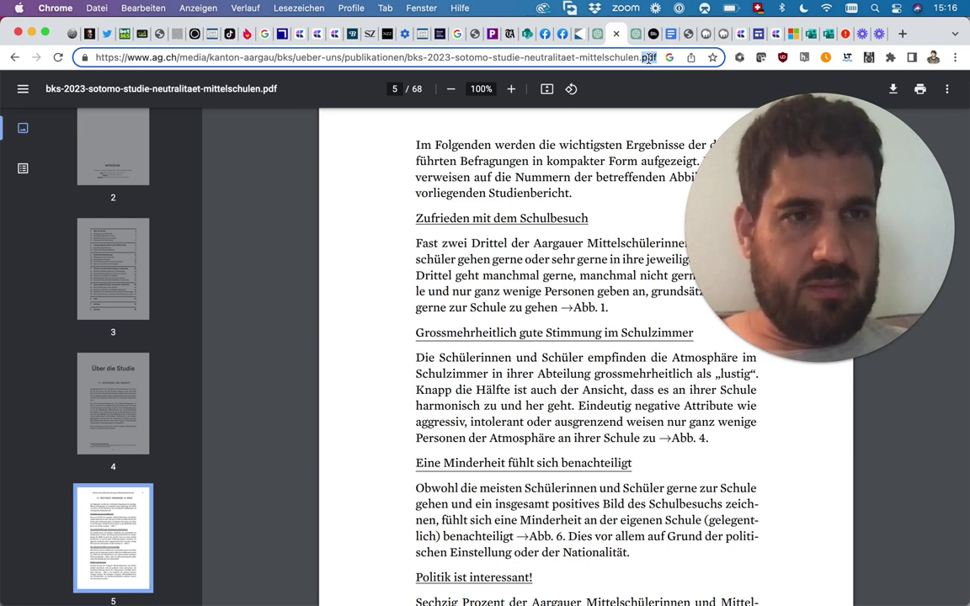
{"action": "left_click", "coordinate": [597, 34]}
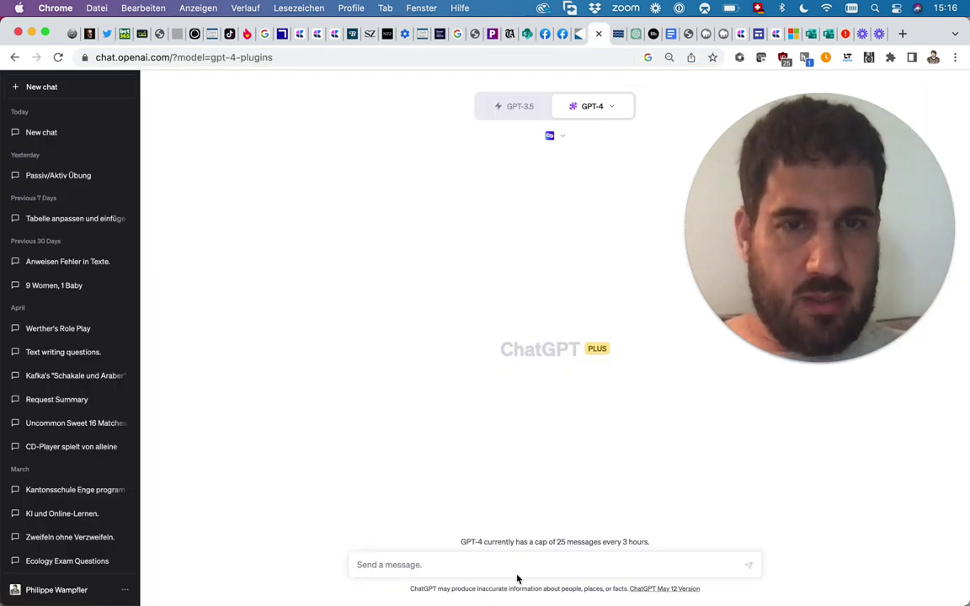
{"action": "type", "text": "Fasse bit"}
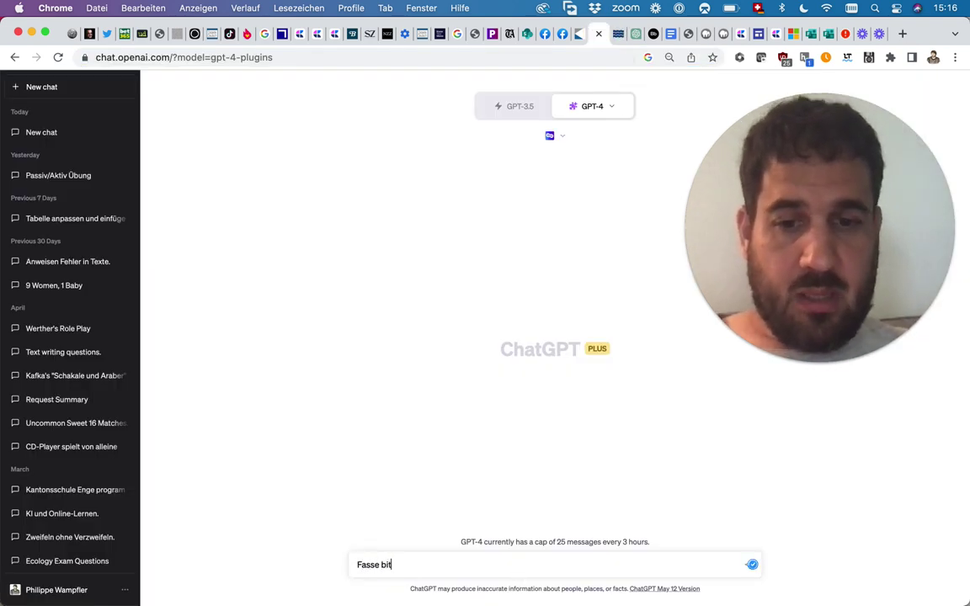
{"action": "type", "text": "te die folgende Susamm"}
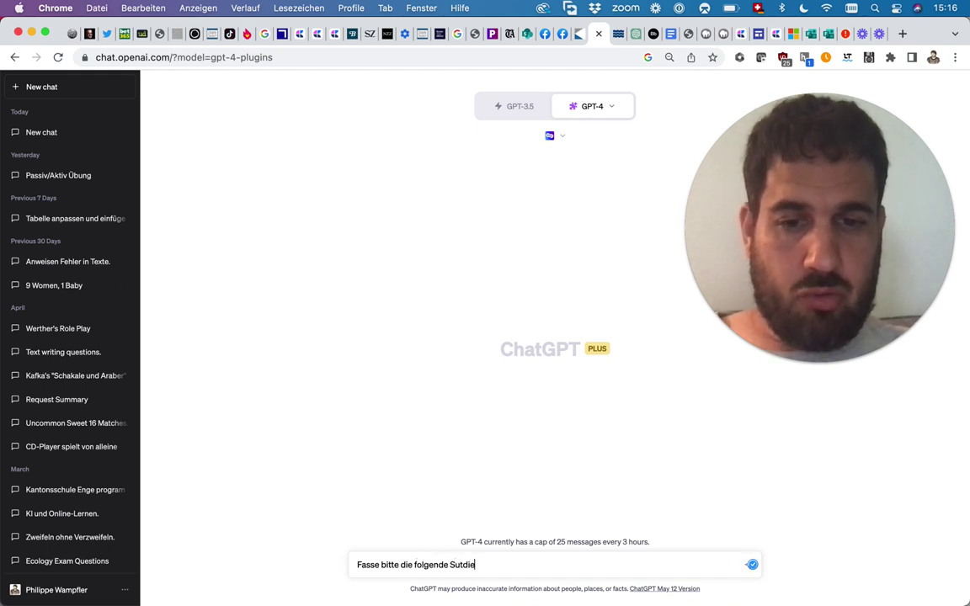
{"action": "key", "text": "BackSpace"}
{"action": "key", "text": "BackSpace"}
{"action": "key", "text": "BackSpace"}
{"action": "key", "text": "BackSpace"}
{"action": "key", "text": "BackSpace"}
{"action": "type", "text": "tudie mi"}
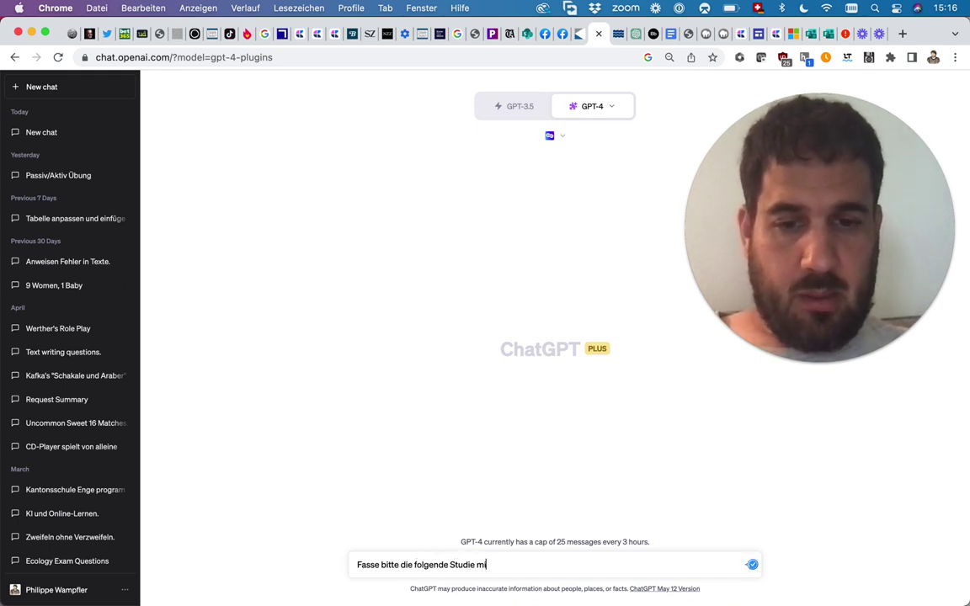
{"action": "type", "text": "t 10 Aussagen zusammen."}
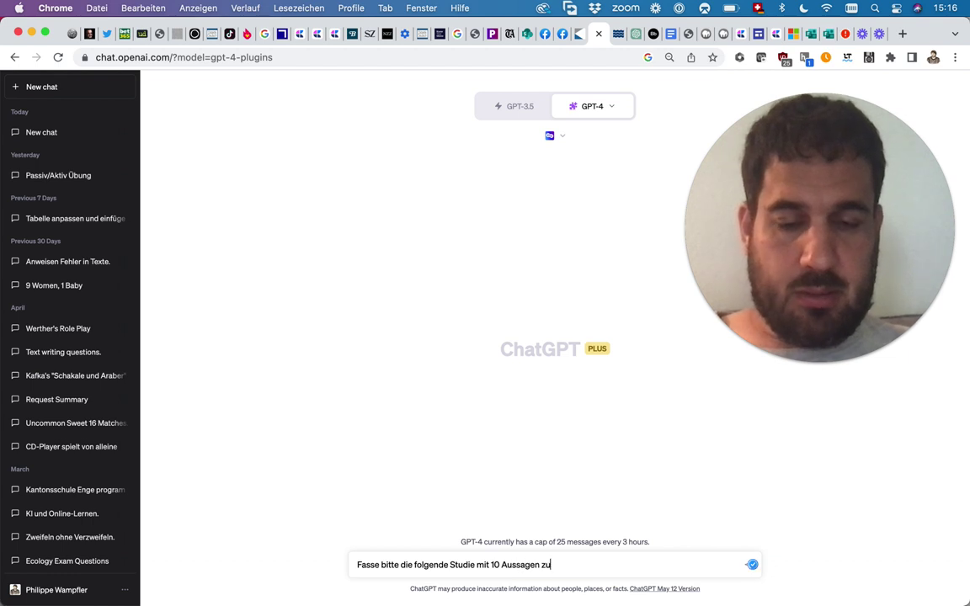
{"action": "key", "text": "super+v"}
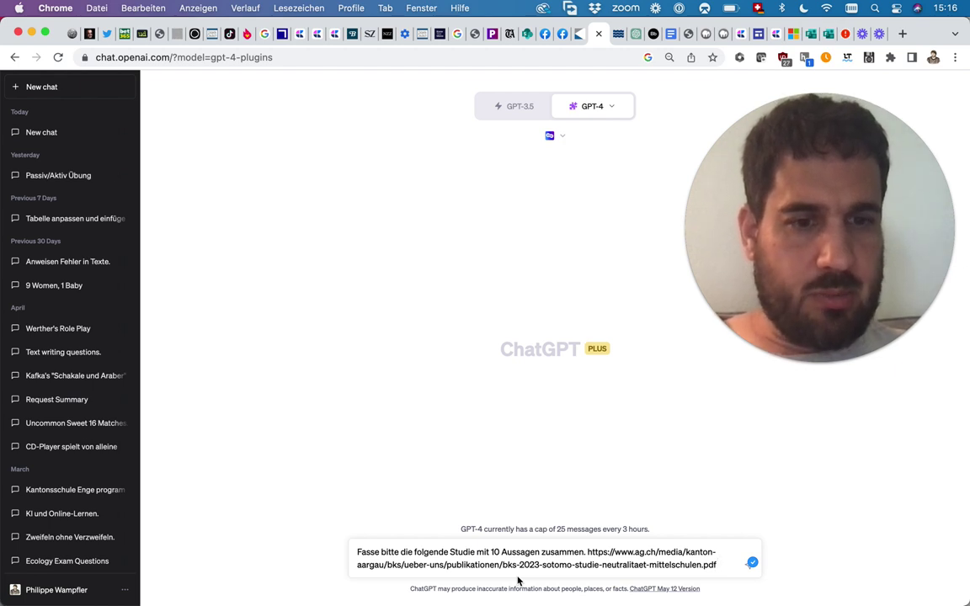
{"action": "key", "text": "Return"}
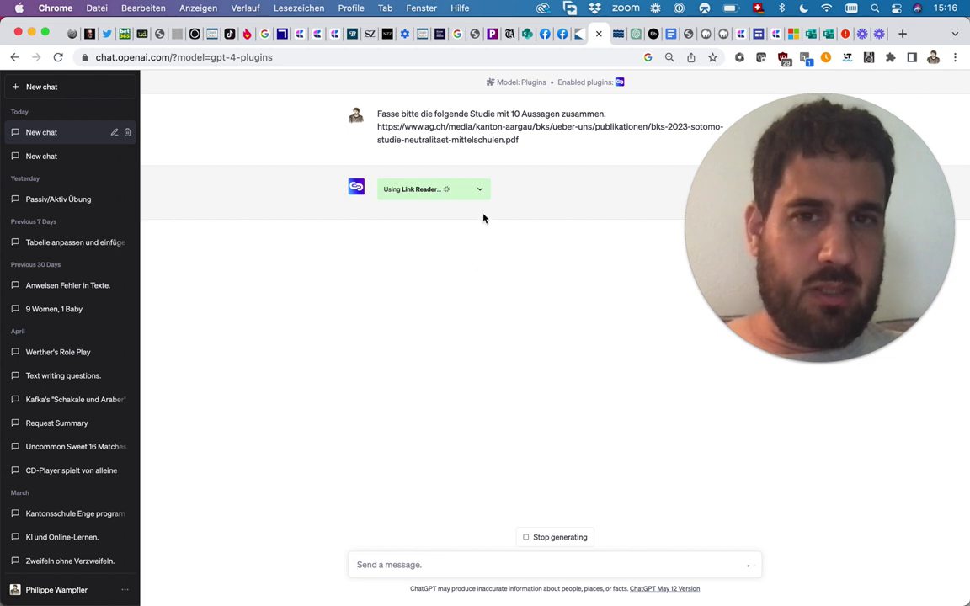
Expand the Link Reader request details to check the address passed to the plugin, and collapse them again.
{"action": "left_click", "coordinate": [479, 190]}
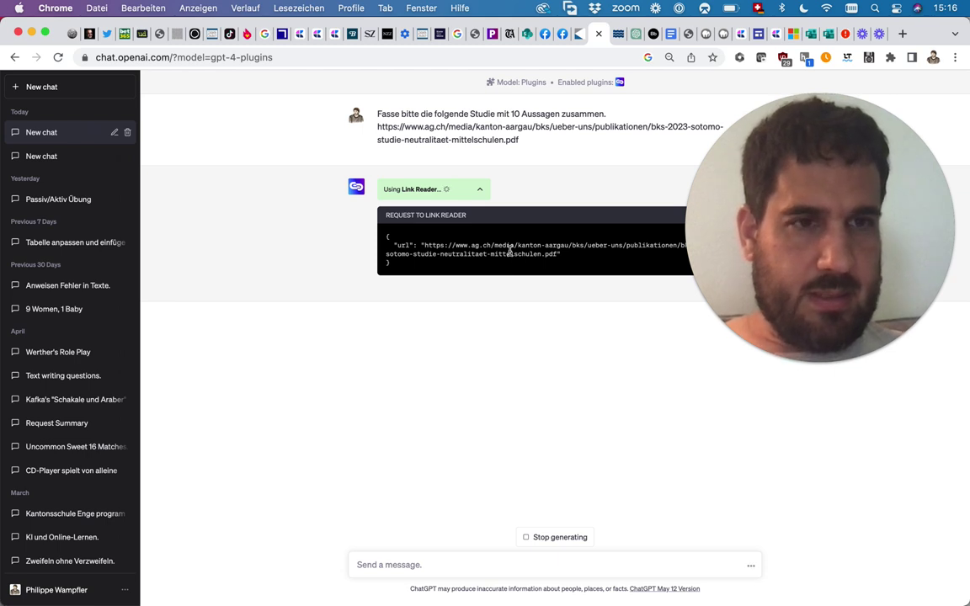
{"action": "left_click", "coordinate": [480, 192]}
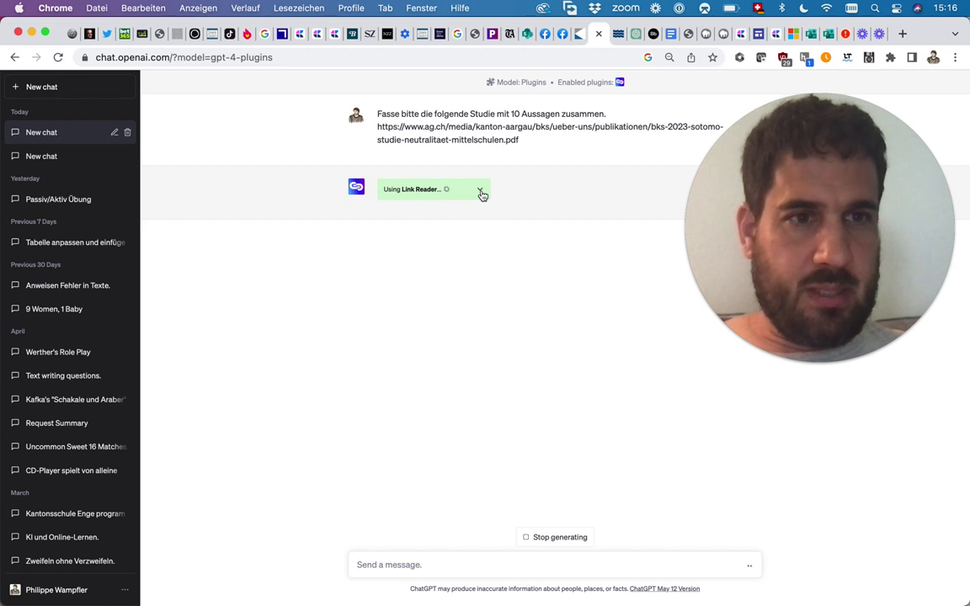